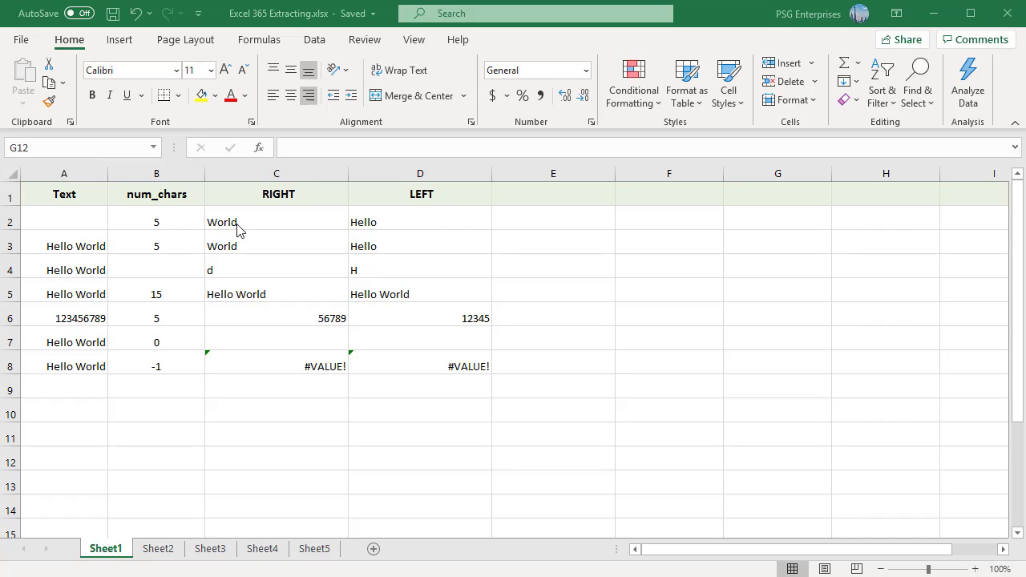
Inspect the RIGHT formulas in cells C2, C3 and C4 in turn, leaving each one unchanged.
click(285, 217)
double_click(286, 217)
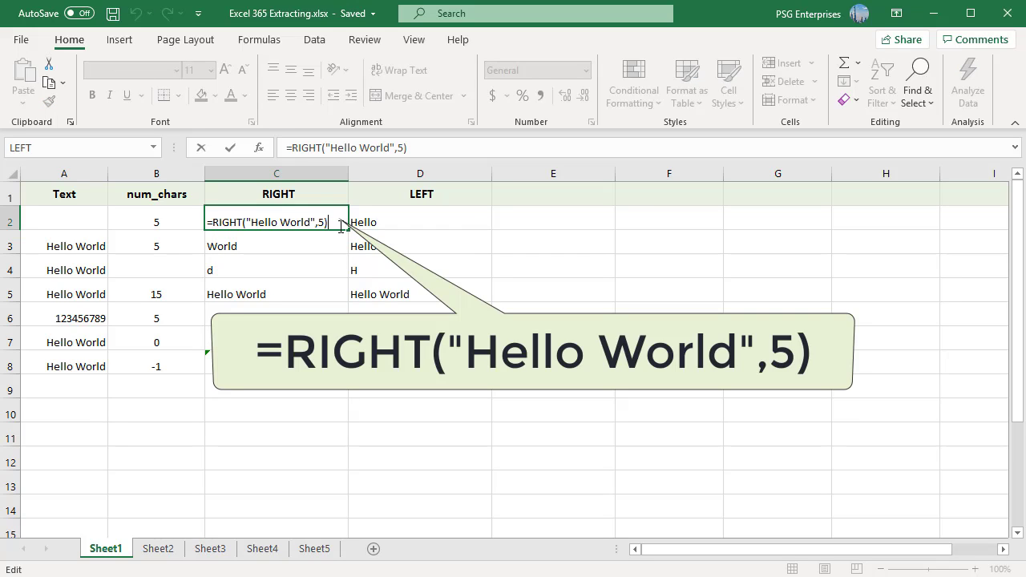
key(Escape)
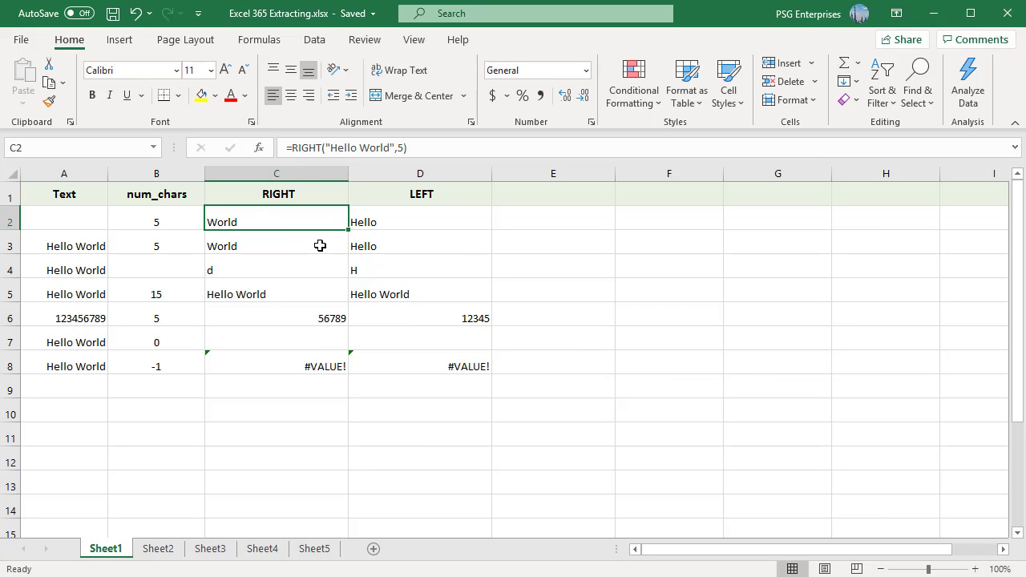
double_click(320, 245)
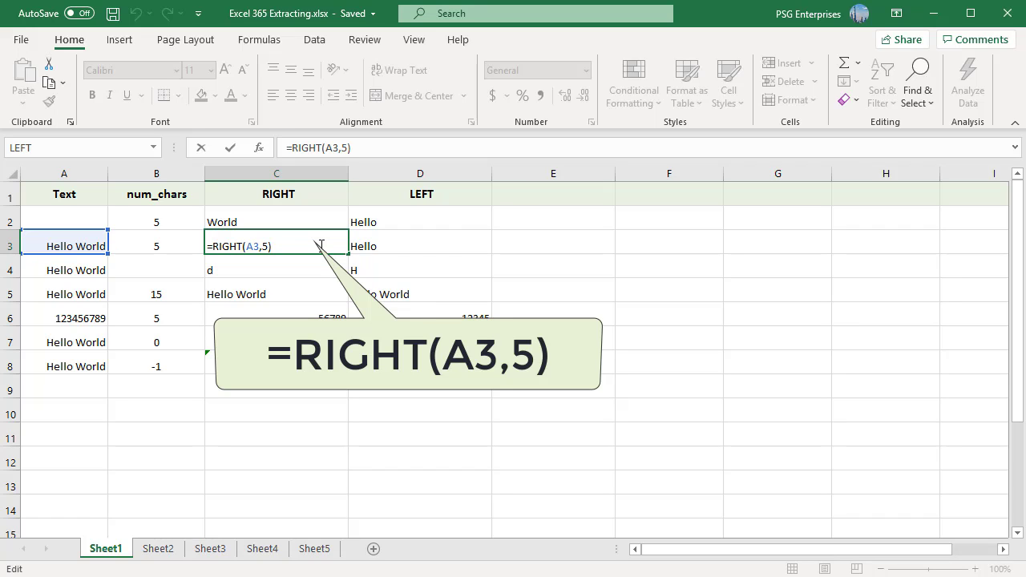
key(Escape)
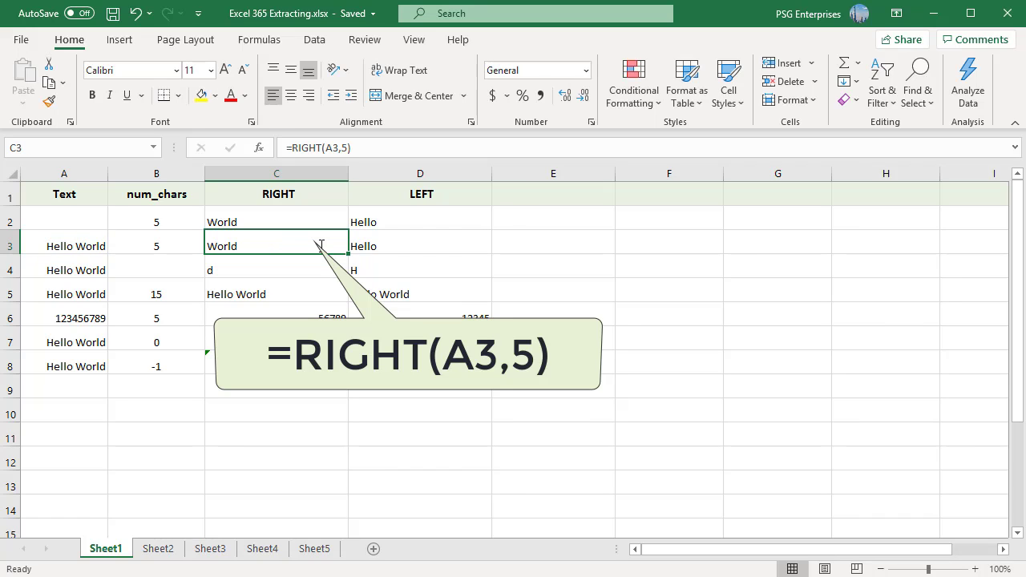
click(325, 267)
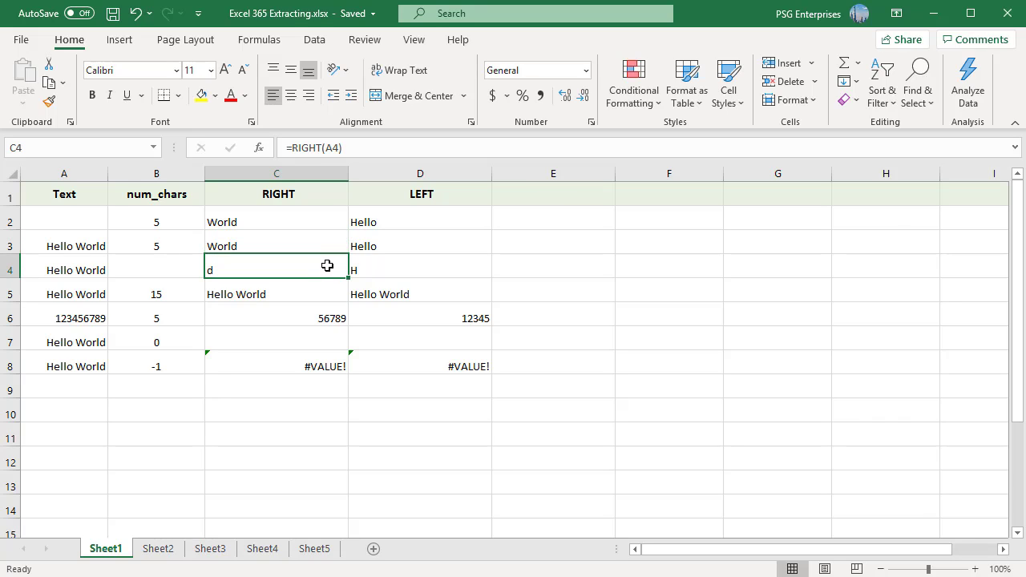
double_click(326, 267)
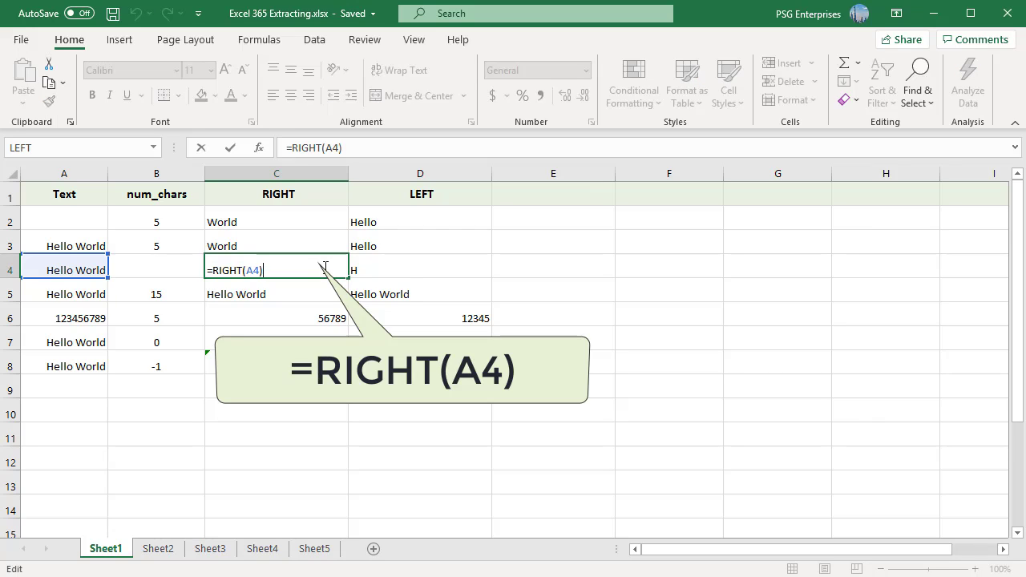
key(Escape)
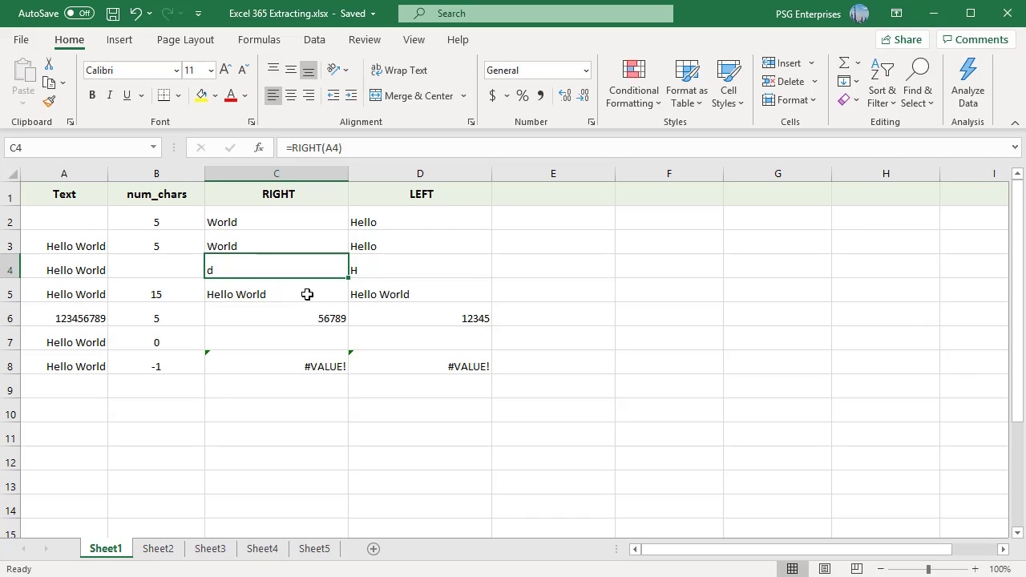
Inspect the RIGHT formulas in cells C5 through C8 one by one, checking how each handles its num_chars value.
click(307, 294)
double_click(329, 293)
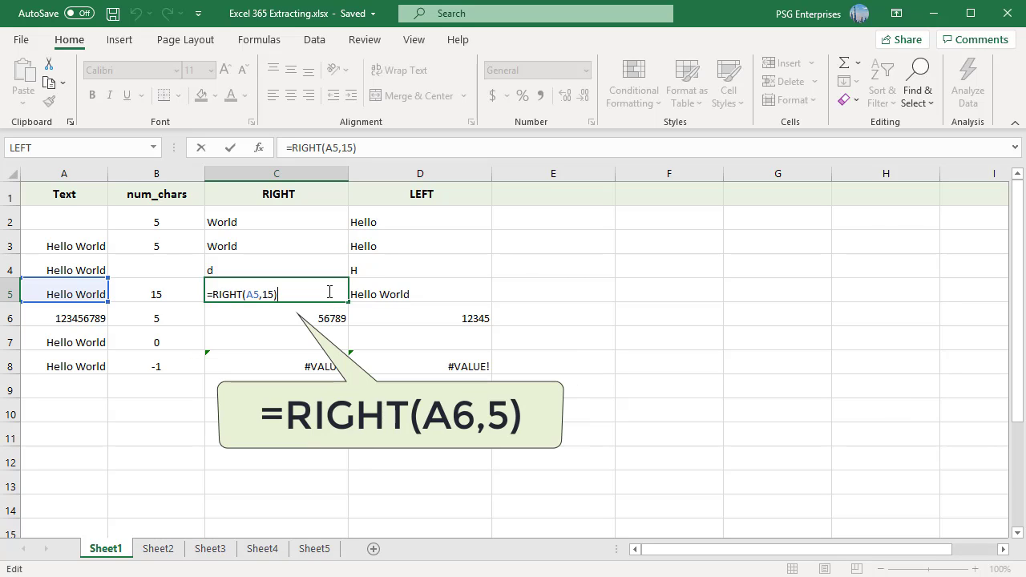
key(ctrl+Return)
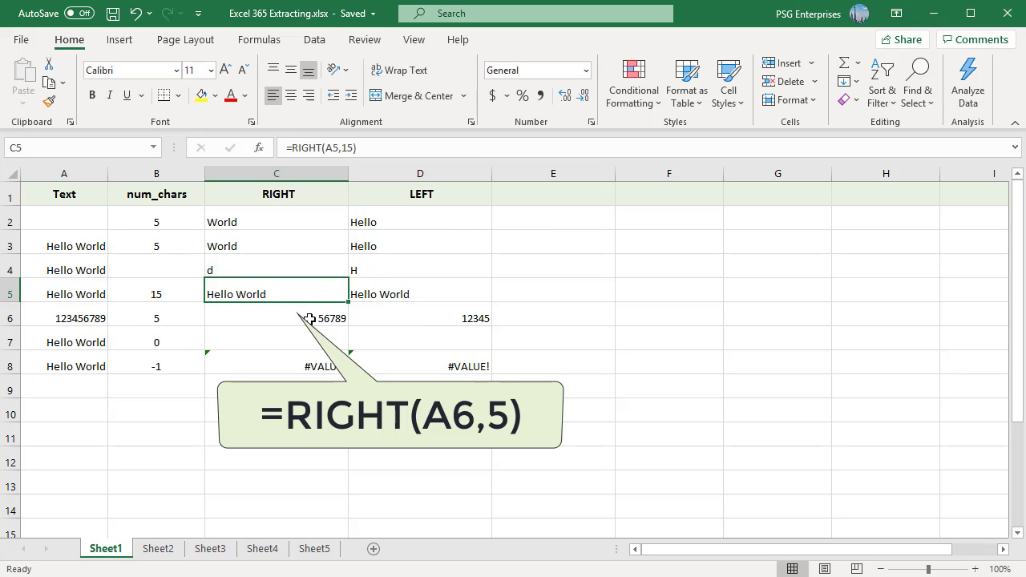
double_click(309, 318)
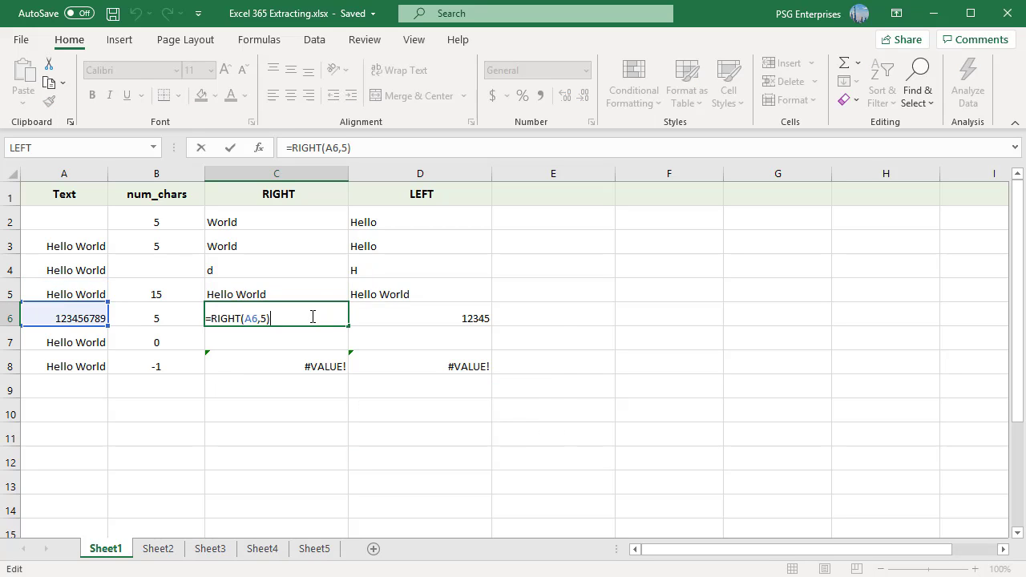
key(Return)
double_click(304, 338)
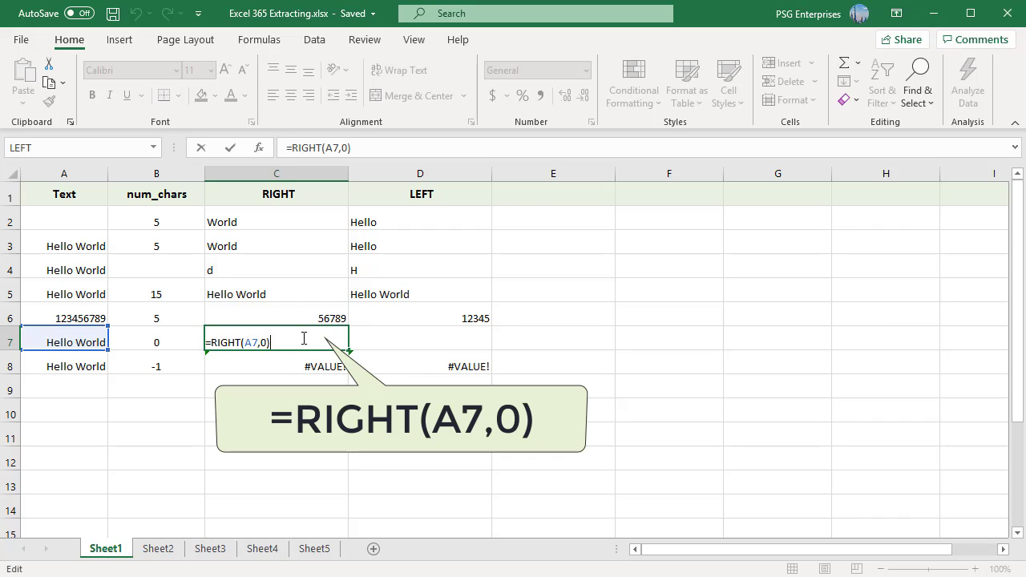
key(Return)
double_click(294, 364)
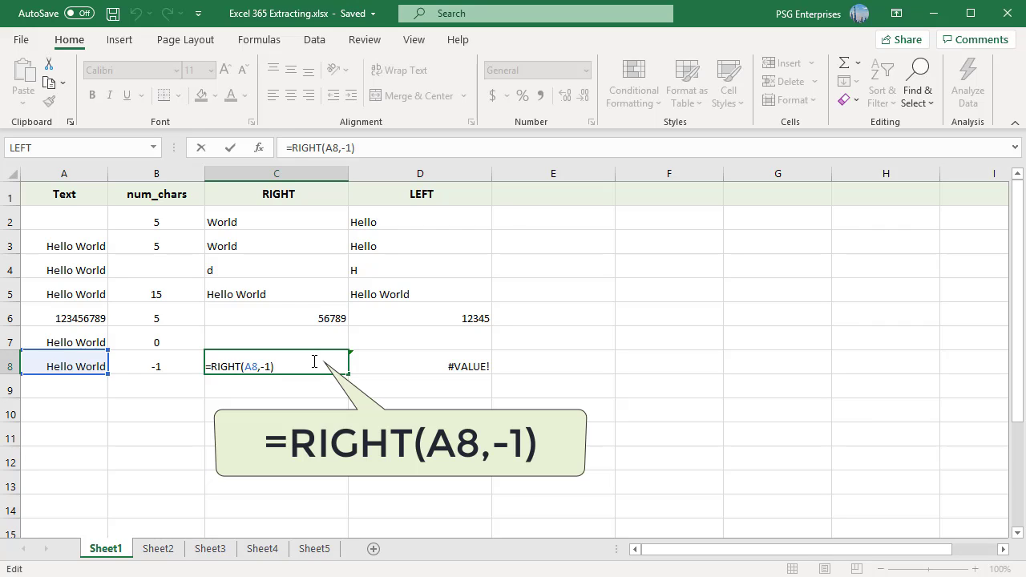
key(Escape)
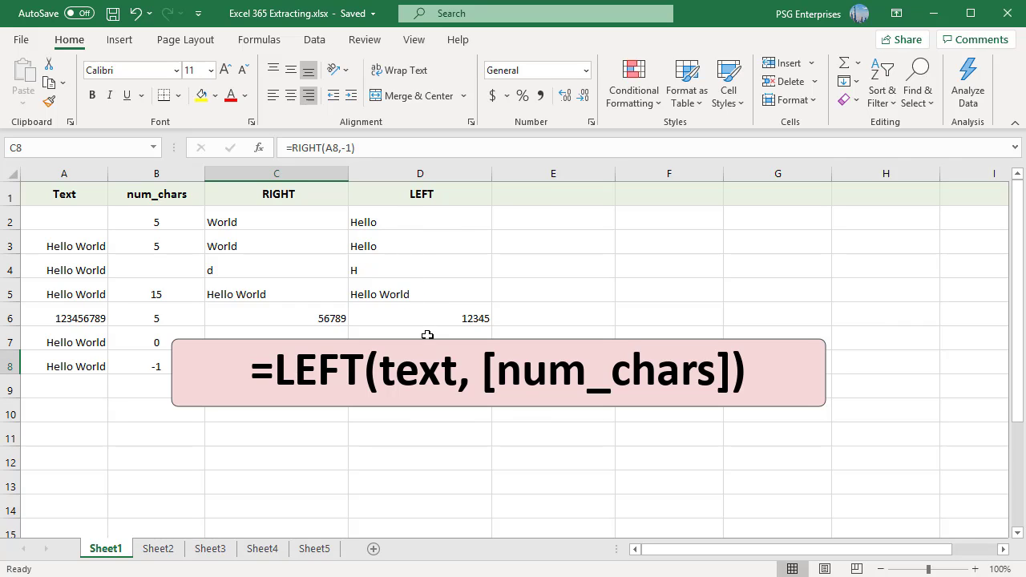
Inspect the LEFT formula in cell D2 by showing its text and num_chars arguments in the cell.
click(408, 223)
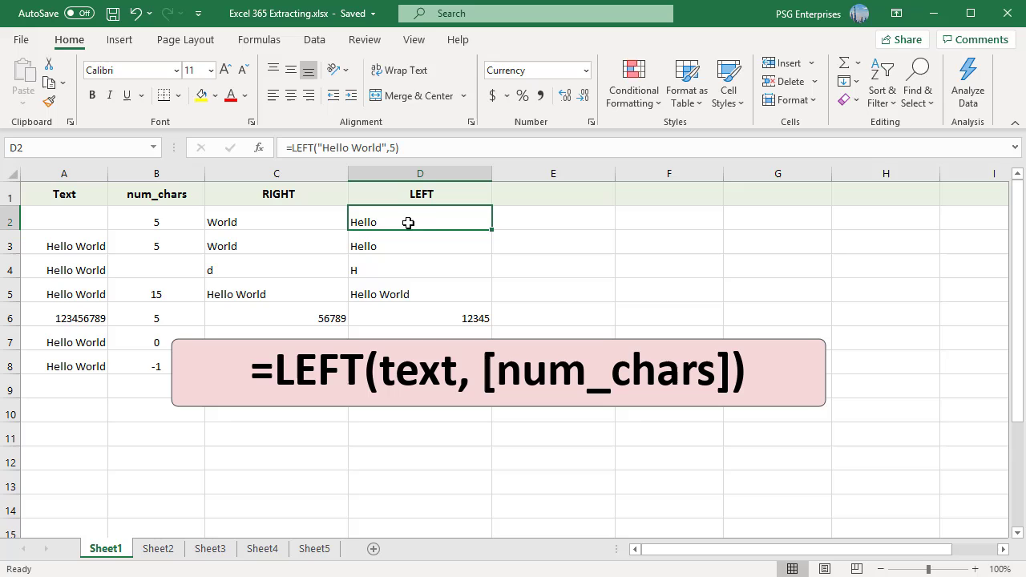
double_click(466, 223)
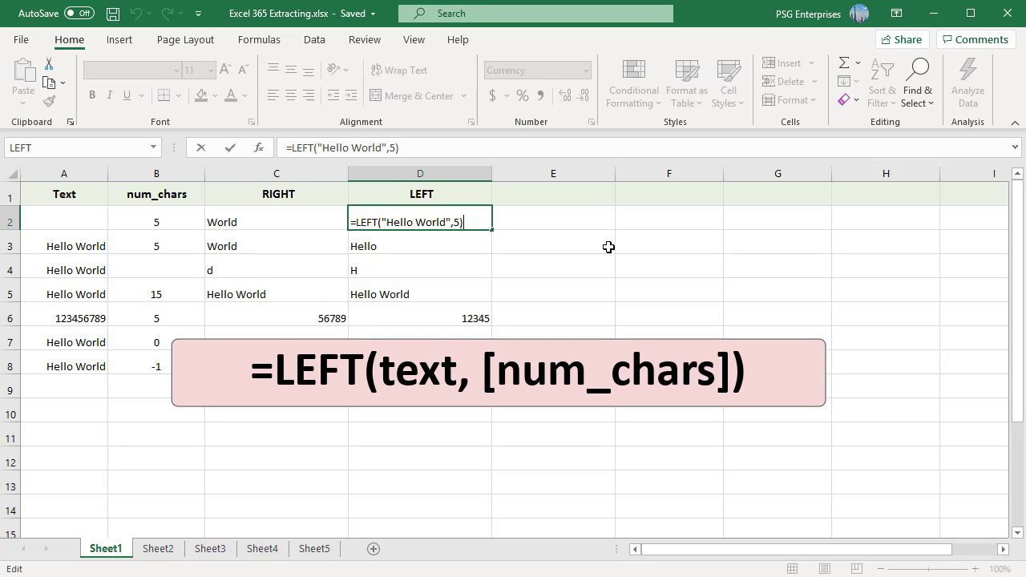
Go to Sheet2 and inspect the MID formulas in cells B2 and B3.
click(157, 548)
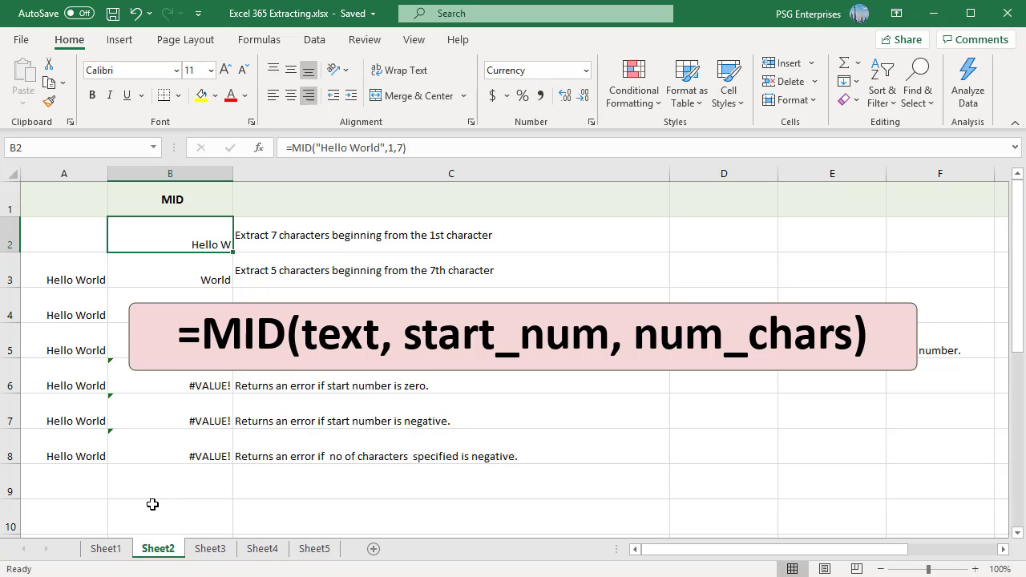
double_click(219, 240)
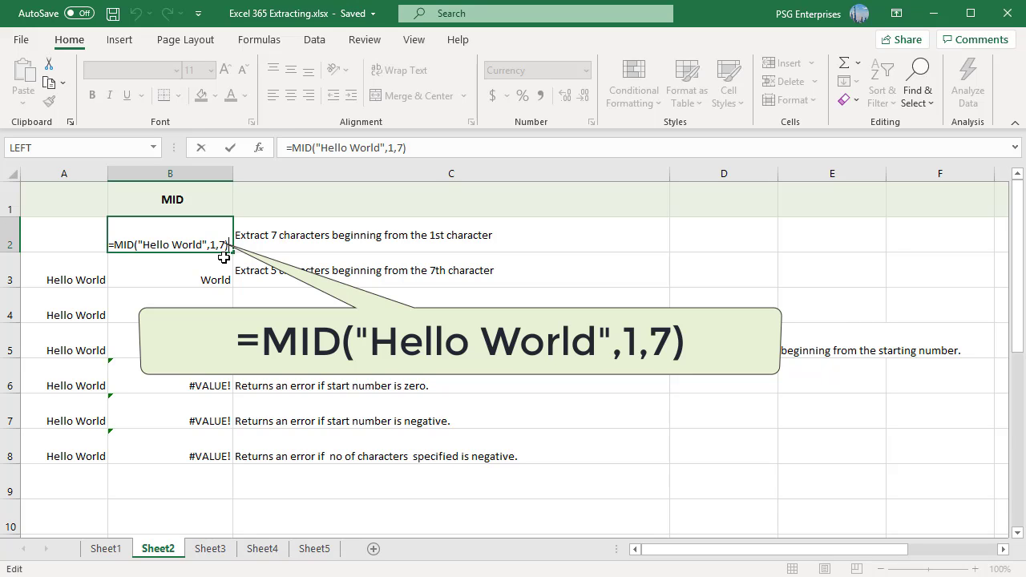
key(ctrl+Return)
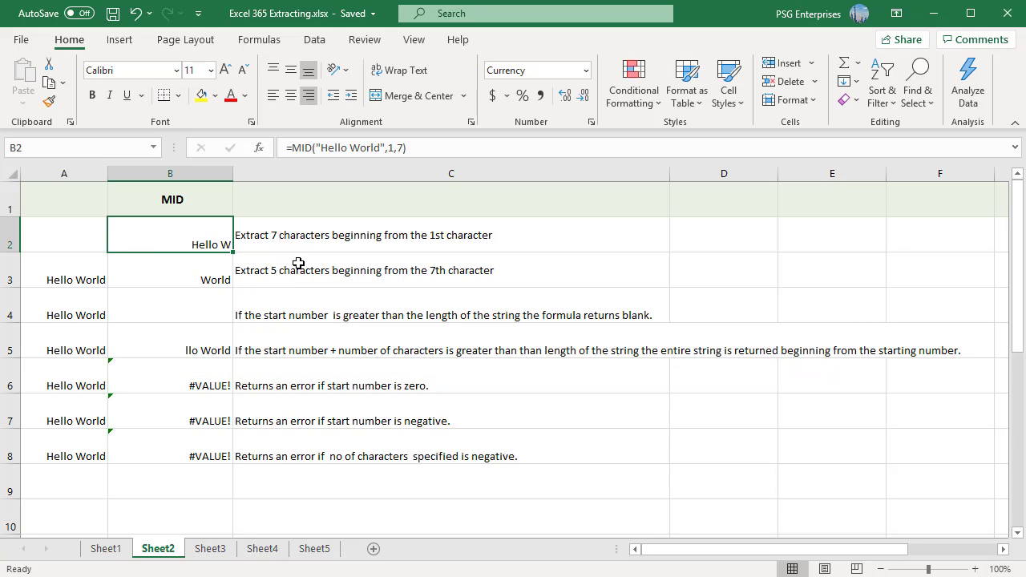
click(202, 277)
text(=MID(A3,7,5))
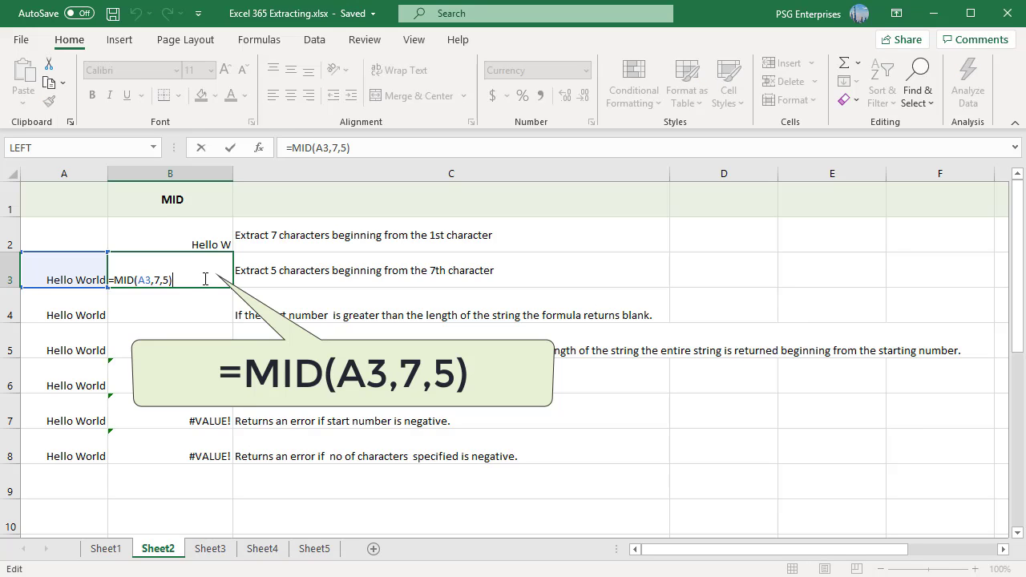
key(ctrl+Return)
Inspect the MID formulas in cells B4 and B5, comparing their start and character-count arguments with the notes in column C.
click(224, 318)
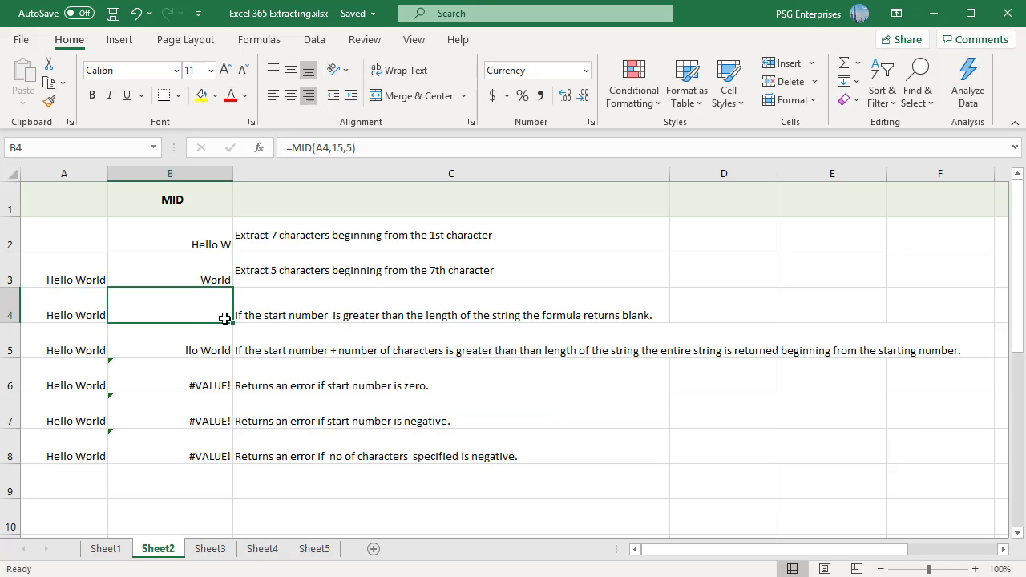
double_click(224, 318)
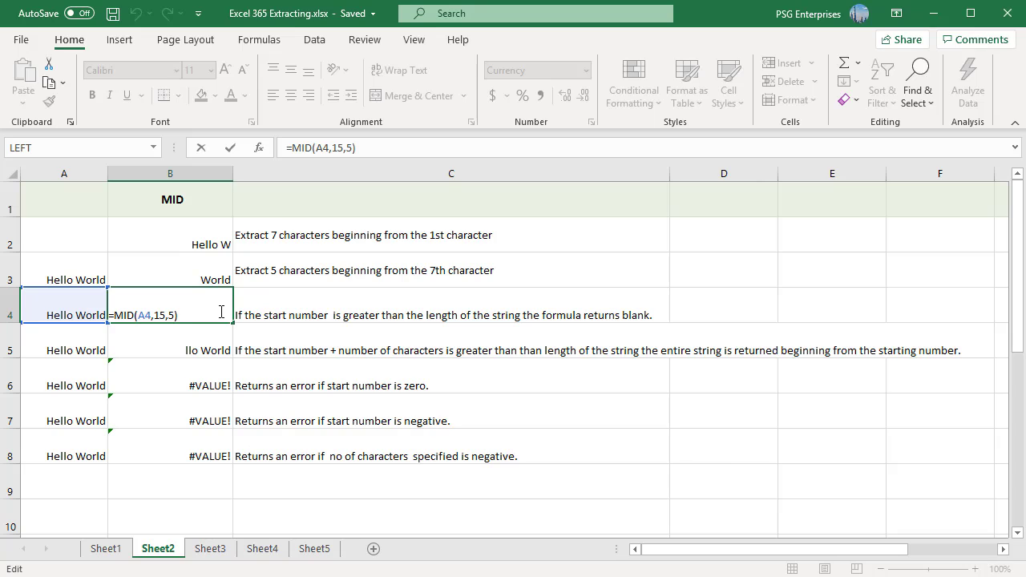
key(ctrl+Return)
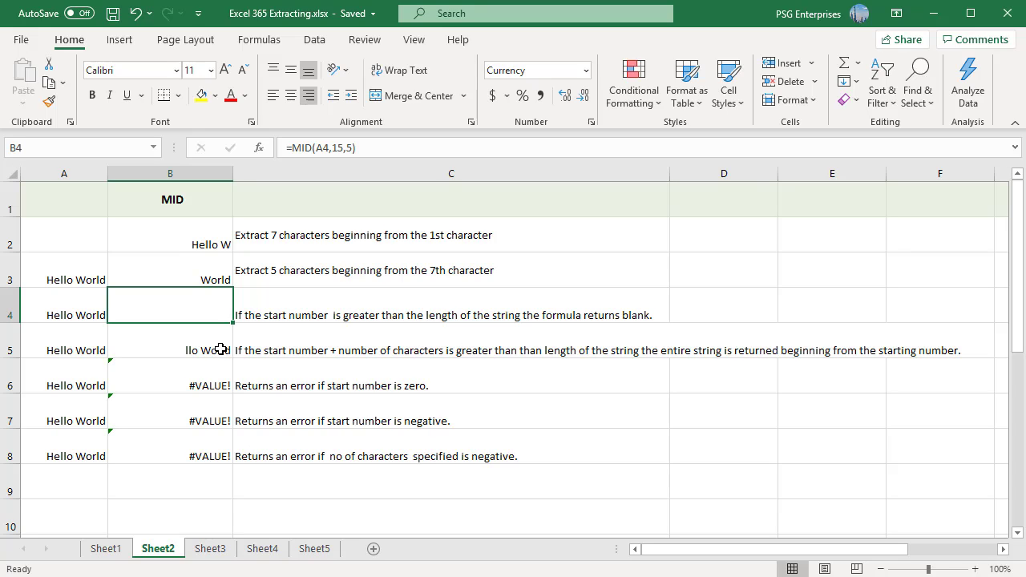
click(220, 349)
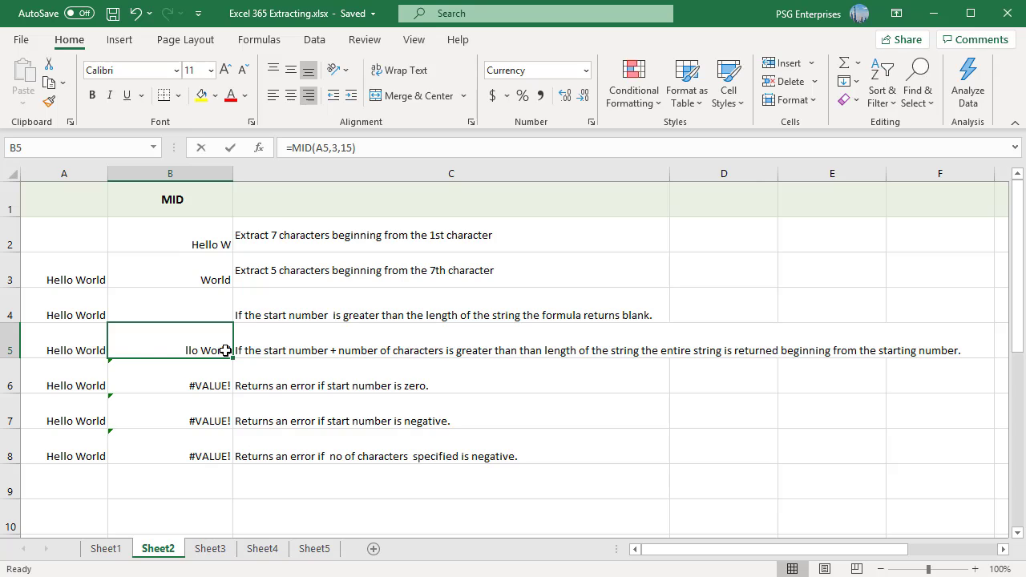
double_click(225, 351)
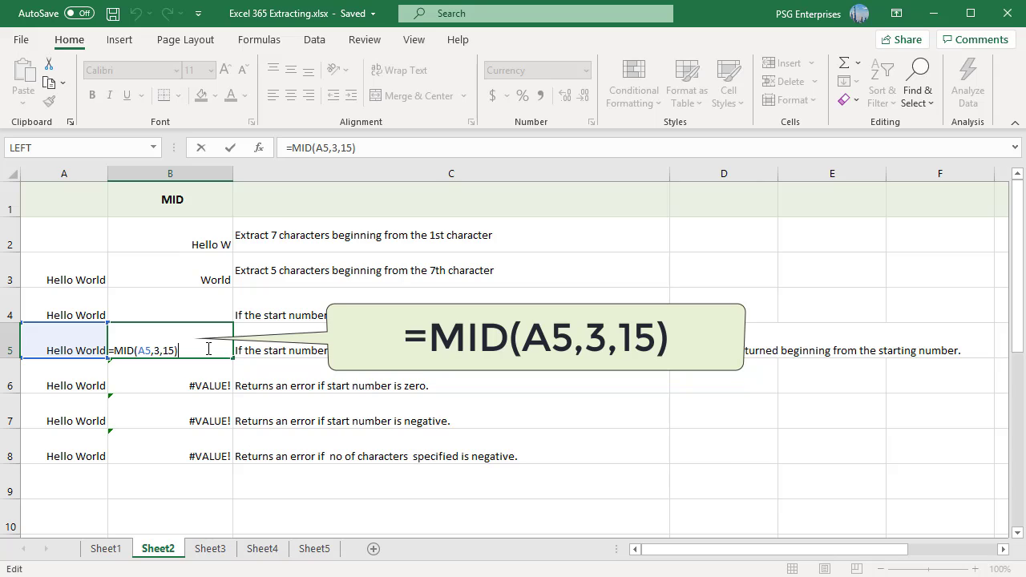
Inspect the MID formulas behind the error results in cells B6, B7 and B8.
double_click(223, 386)
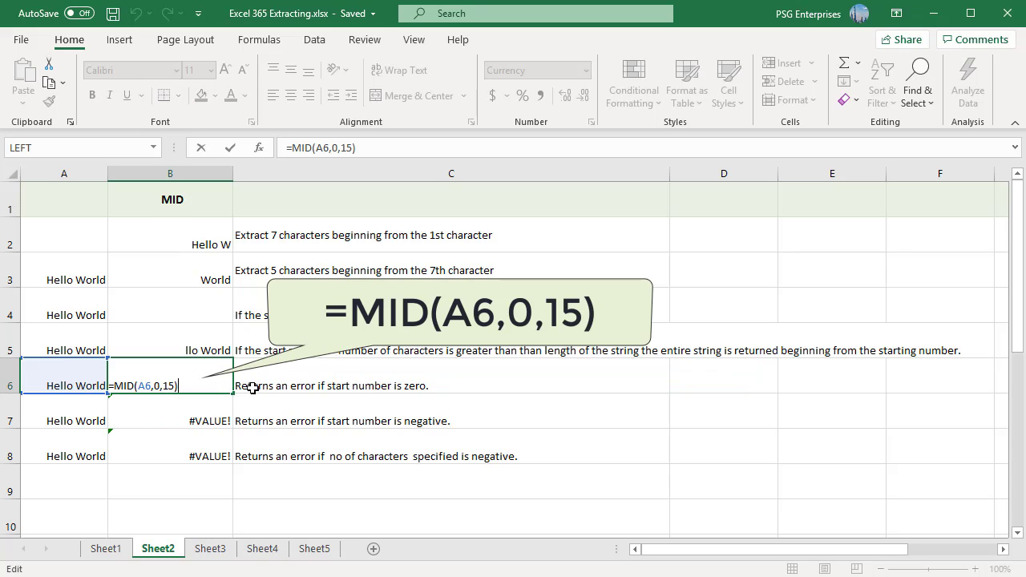
double_click(230, 417)
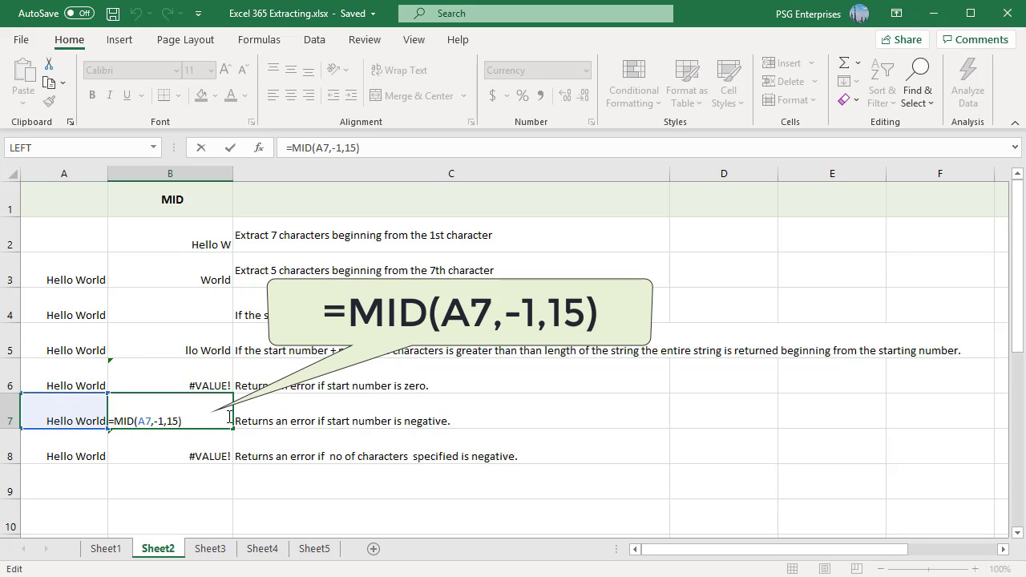
key(ctrl+Return)
double_click(220, 450)
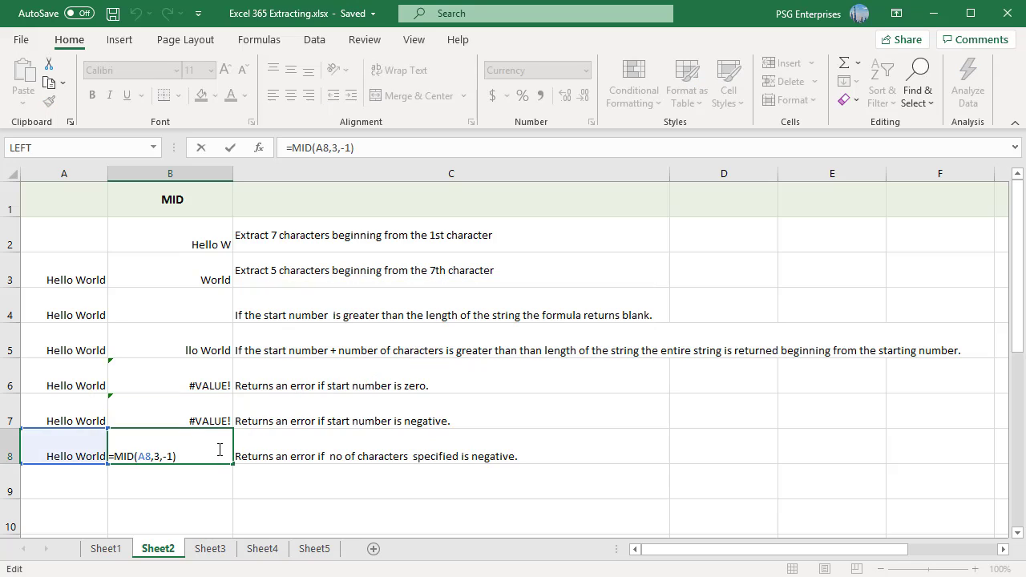